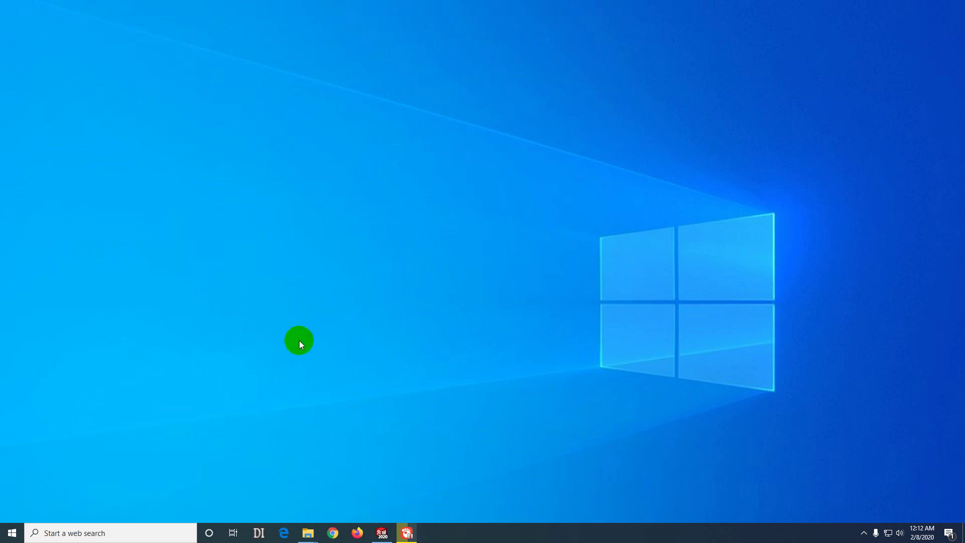
Open the Windows Start menu to reach Betaflight Configurator.
click(11, 533)
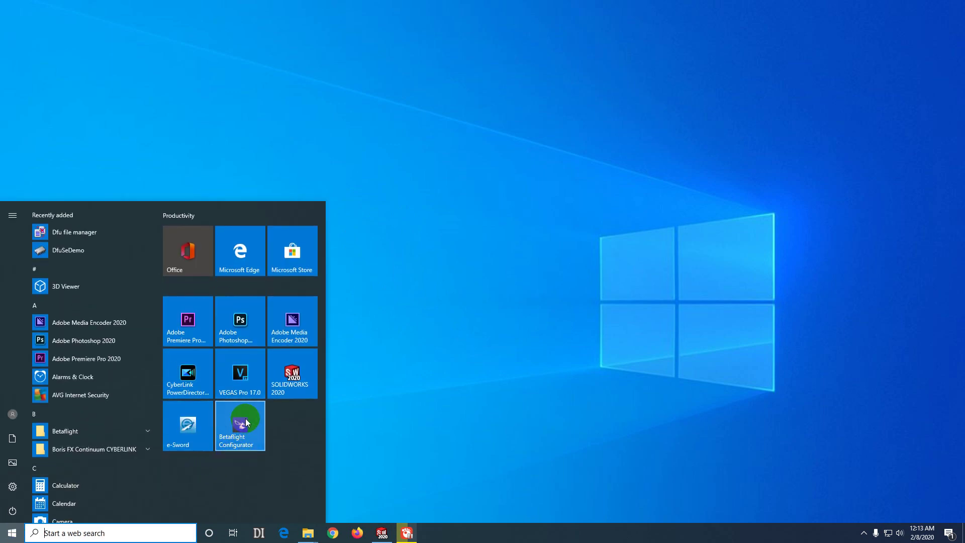
Launch Betaflight Configurator and go to the Firmware Flasher page.
click(246, 423)
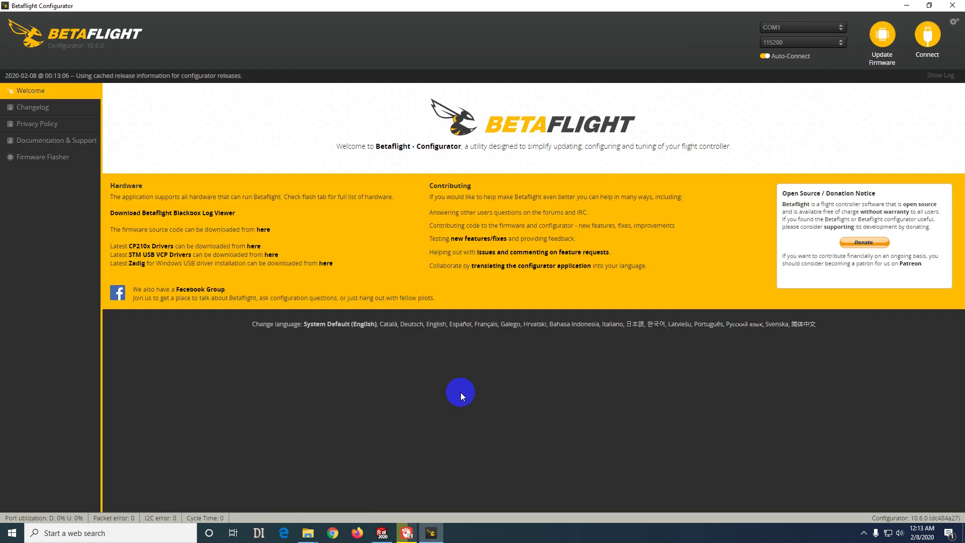
click(62, 165)
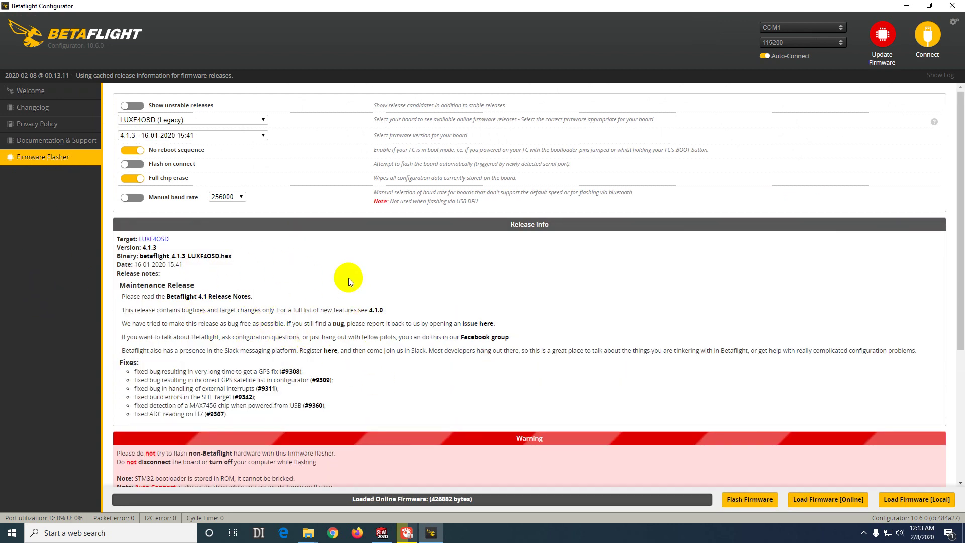
Select the NUCLEOF7 board and load its firmware from the online releases.
click(197, 121)
drag(262, 201, 261, 224)
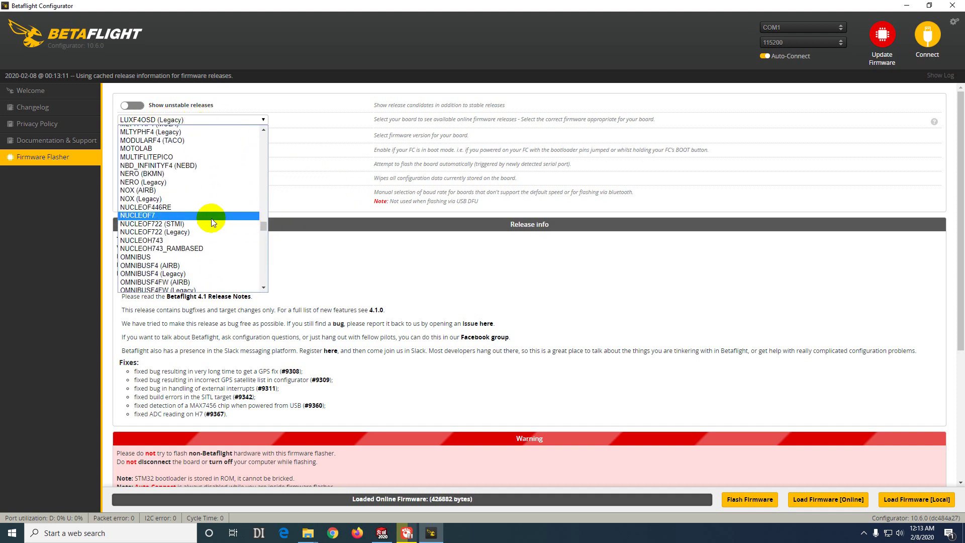
click(191, 216)
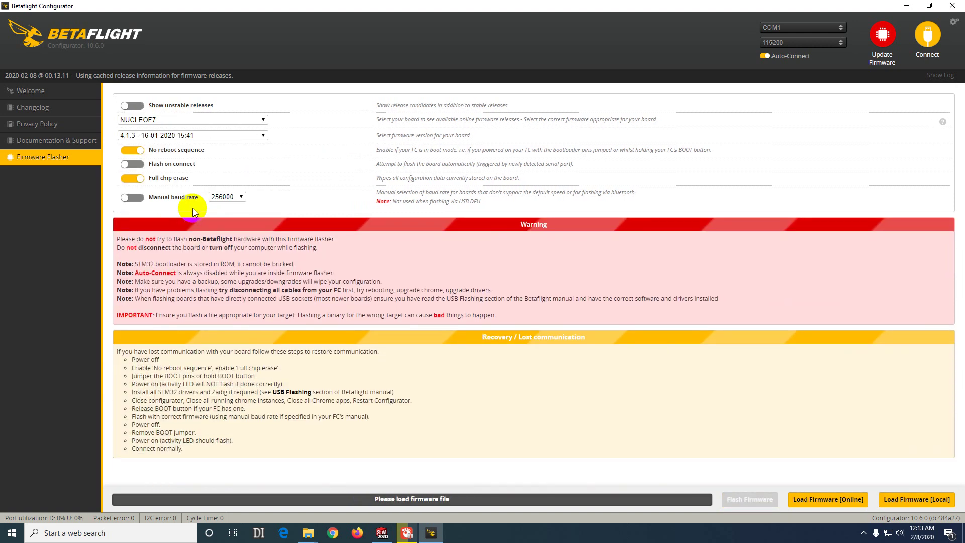
click(835, 503)
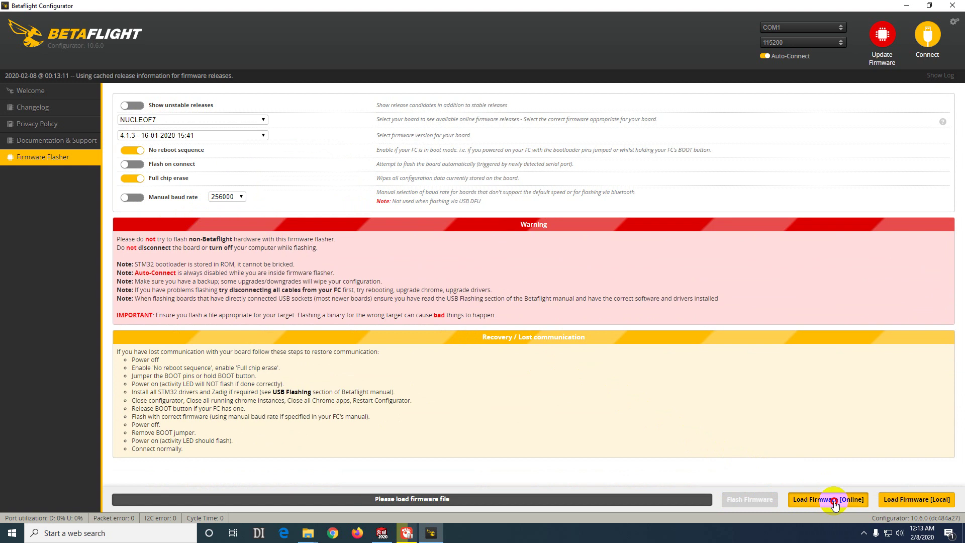